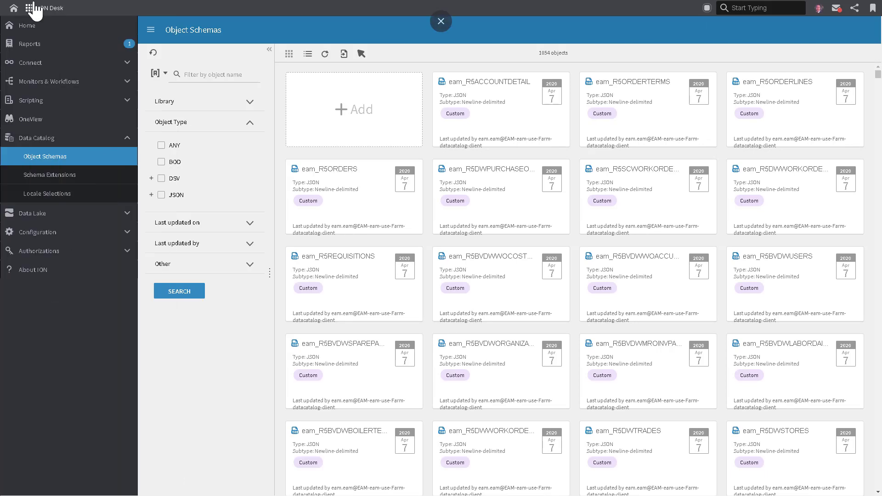
Step: Glance at the applications list, then add a new object schema to the Data Catalog
left_click(31, 10)
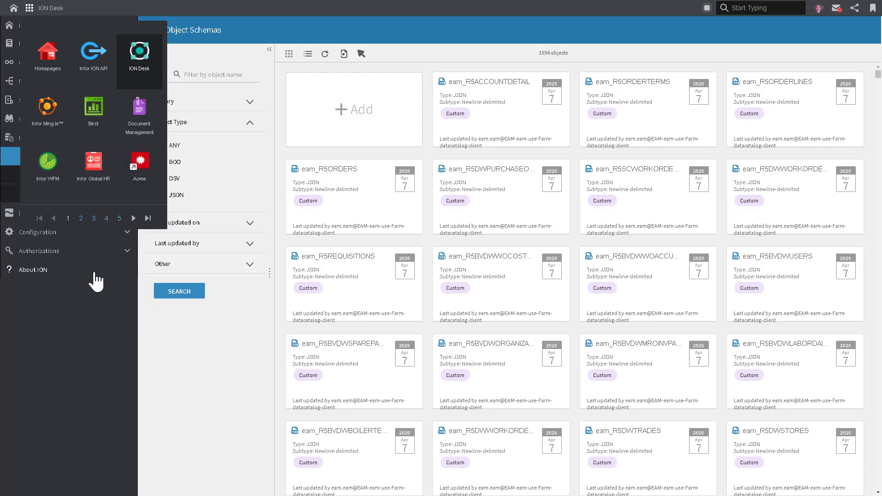
left_click(102, 347)
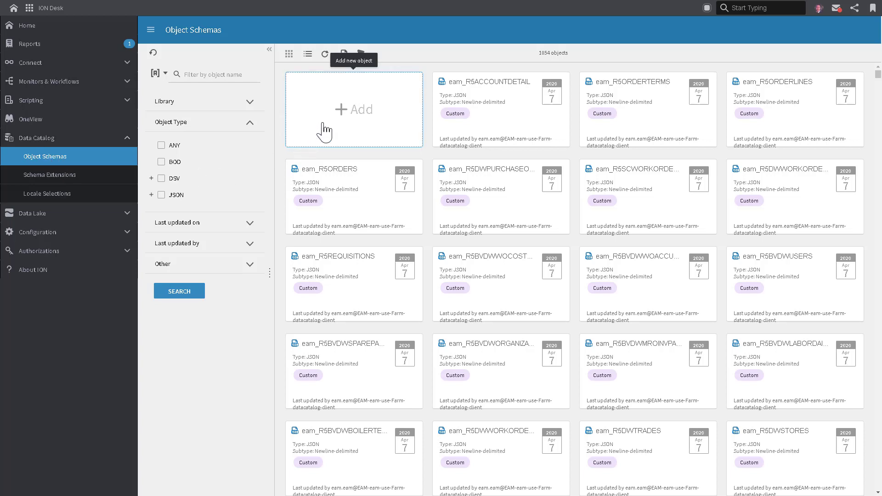
left_click(360, 127)
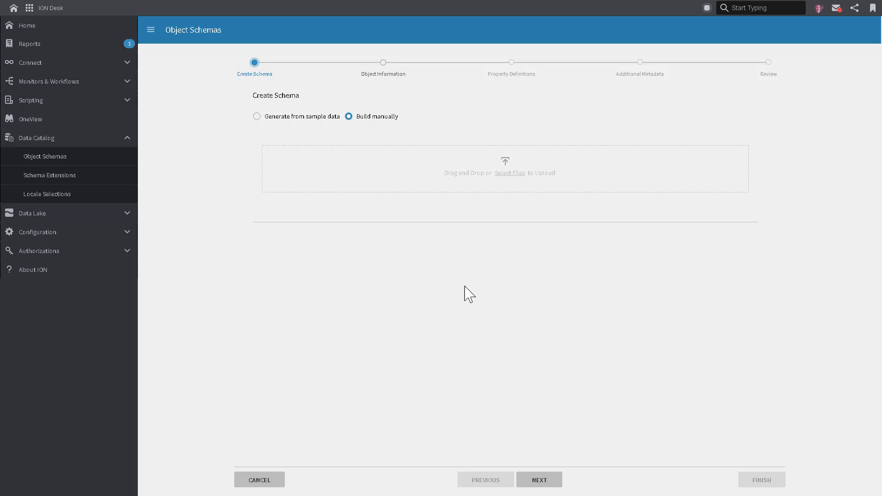
Step: Advance the ItemFeed wizard to the Property Definitions step
left_click(391, 76)
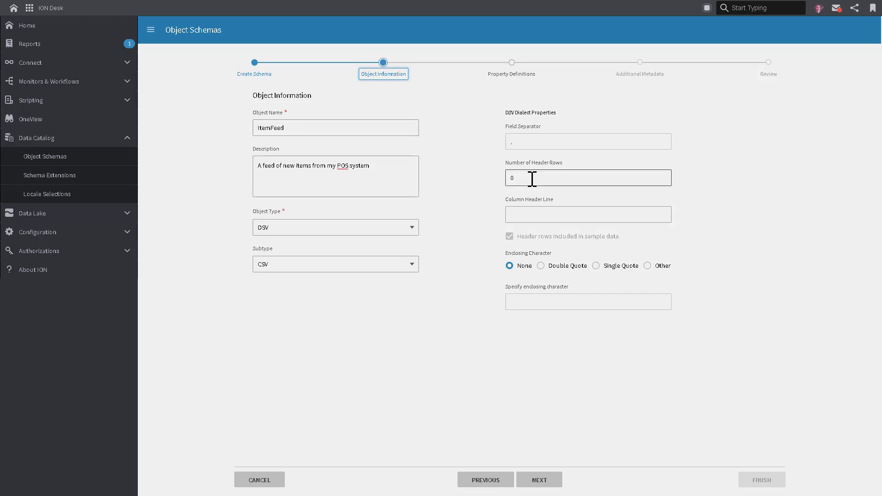
left_click(521, 74)
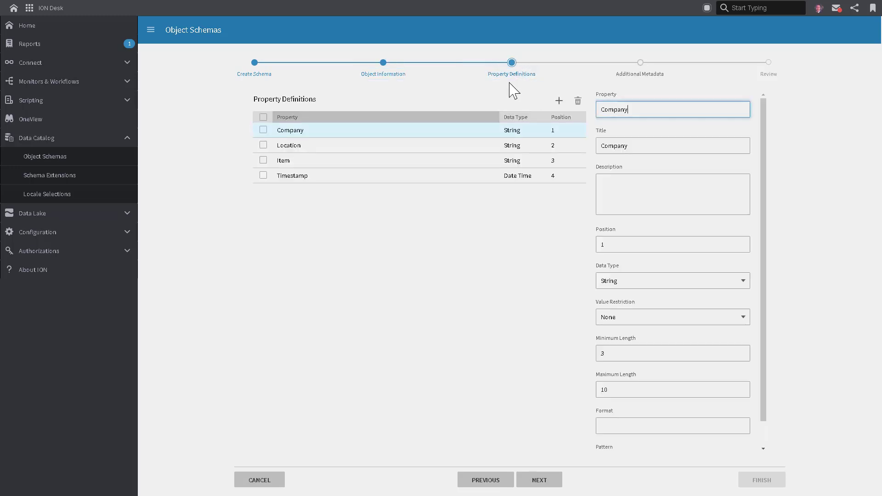
Step: Inspect the Company property's settings and advance to Additional Metadata
mouse_move(672, 110)
left_click(630, 112)
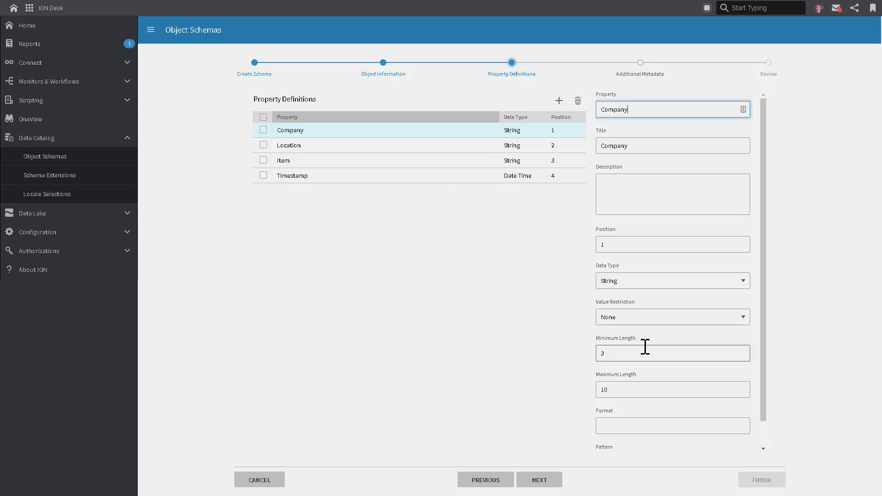
scroll(655, 390, "down", 1)
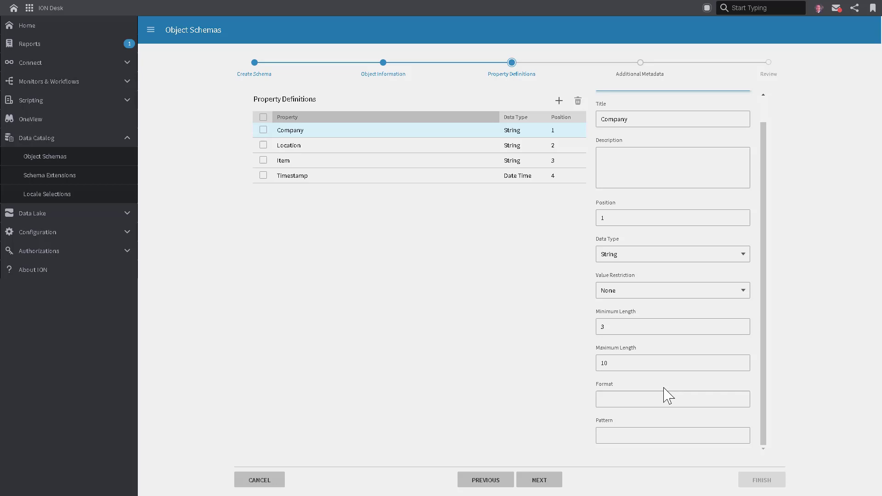
scroll(666, 394, "up", 1)
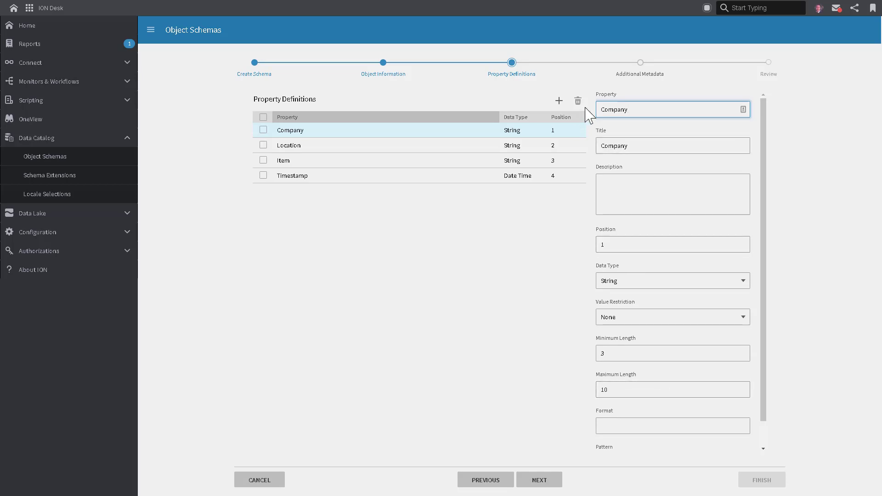
left_click(640, 74)
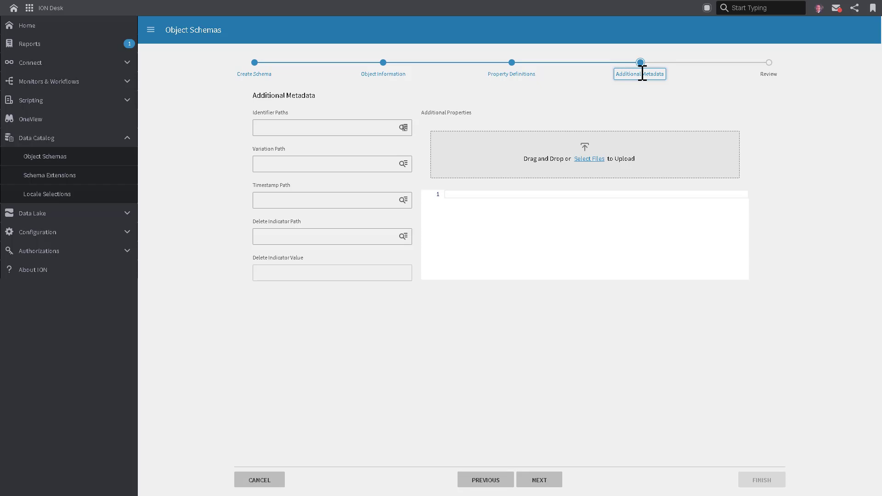
Step: Set Company, Location and Item as the schema's identifier paths
left_click(404, 130)
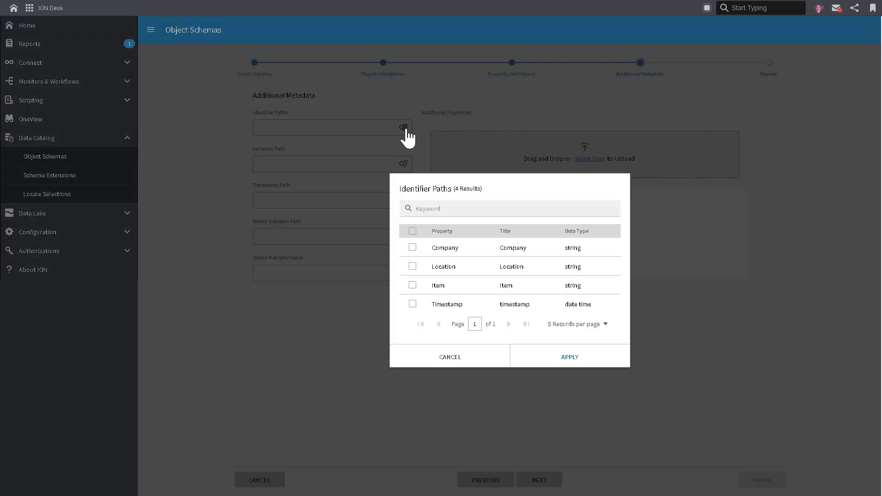
left_click(412, 249)
left_click(413, 276)
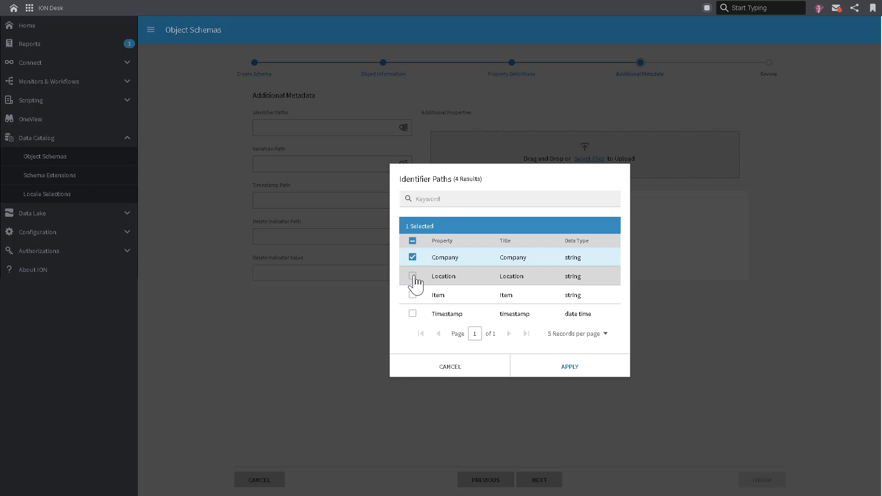
left_click(416, 297)
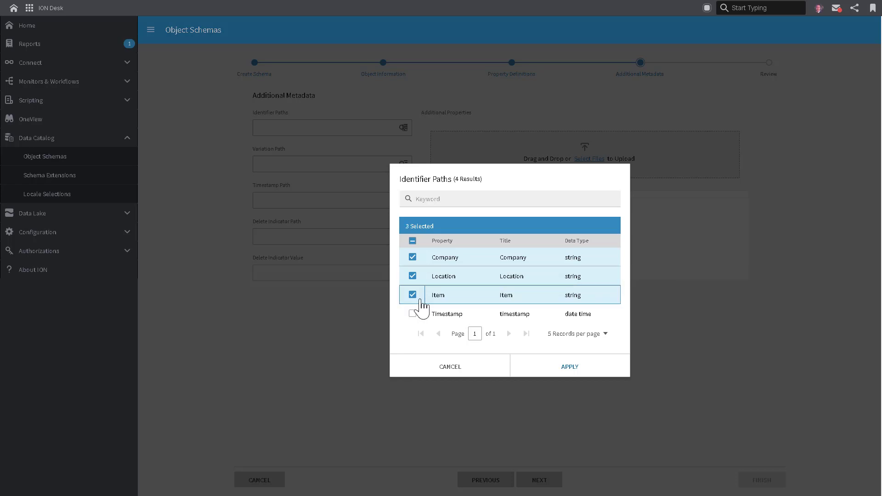
left_click(566, 372)
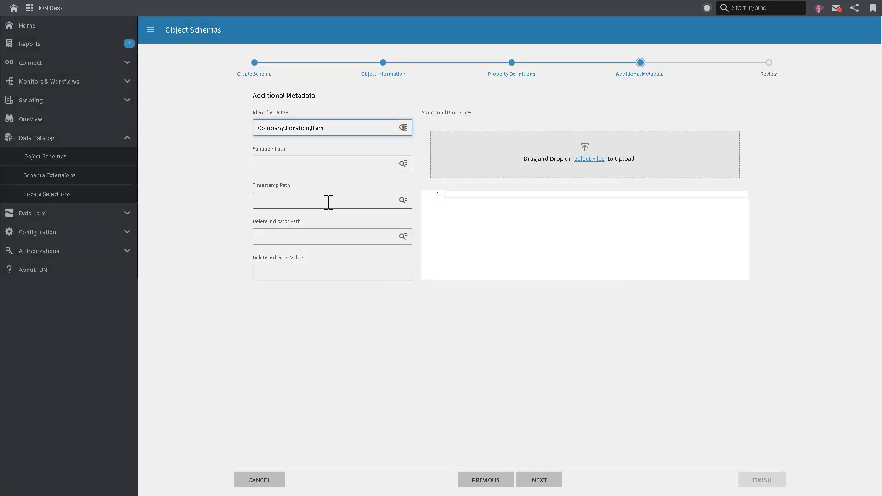
Step: Choose Timestamp as the schema's timestamp path
left_click(402, 199)
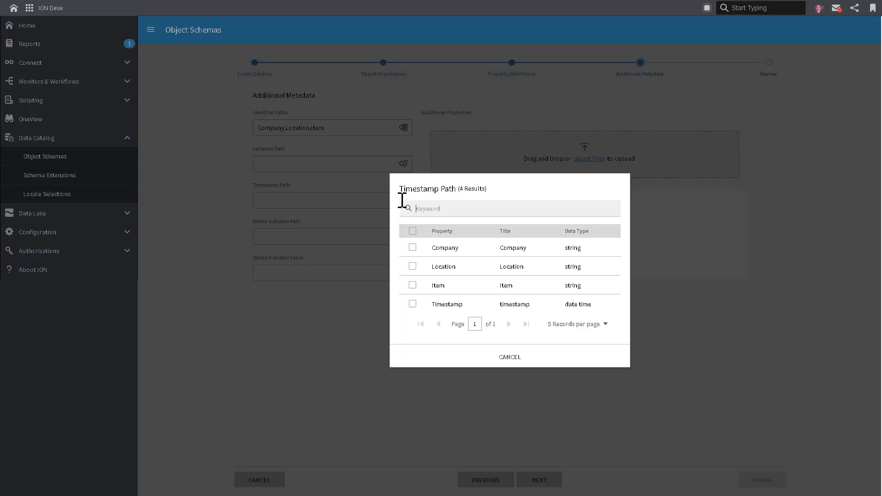
left_click(412, 303)
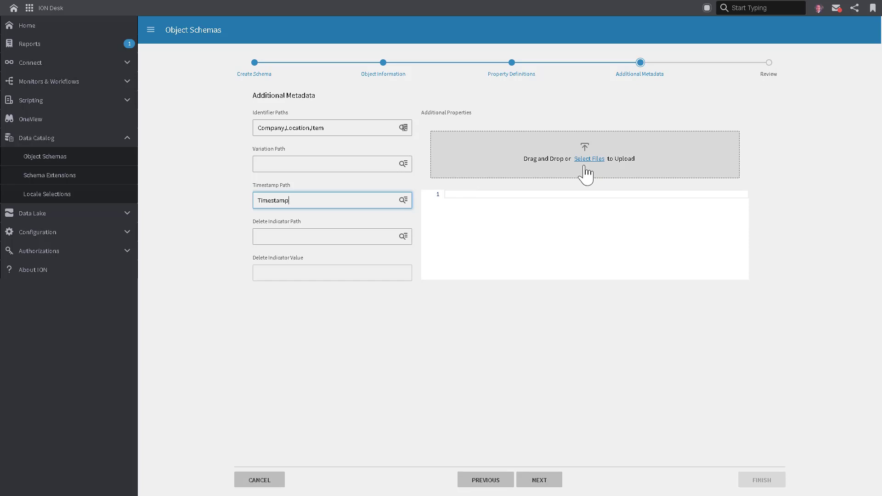
Step: Review the finished ItemFeed schema JSON, then go back to the Object Schemas catalog
left_click(767, 73)
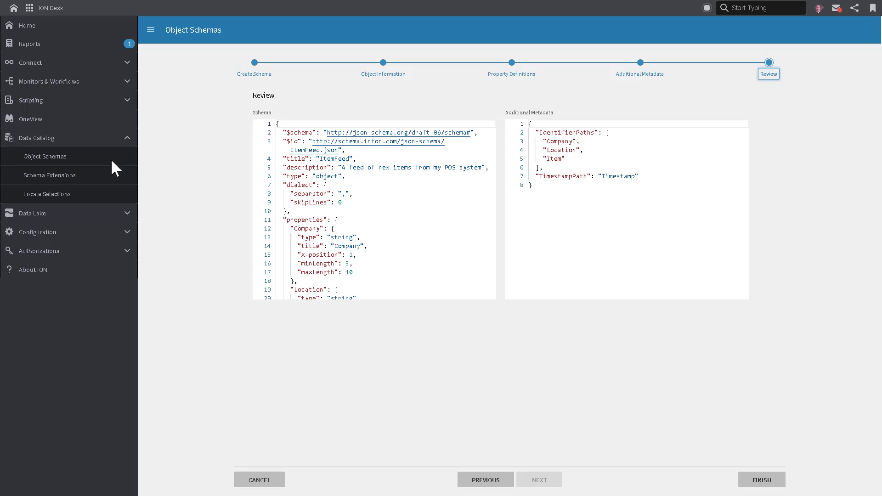
left_click(55, 165)
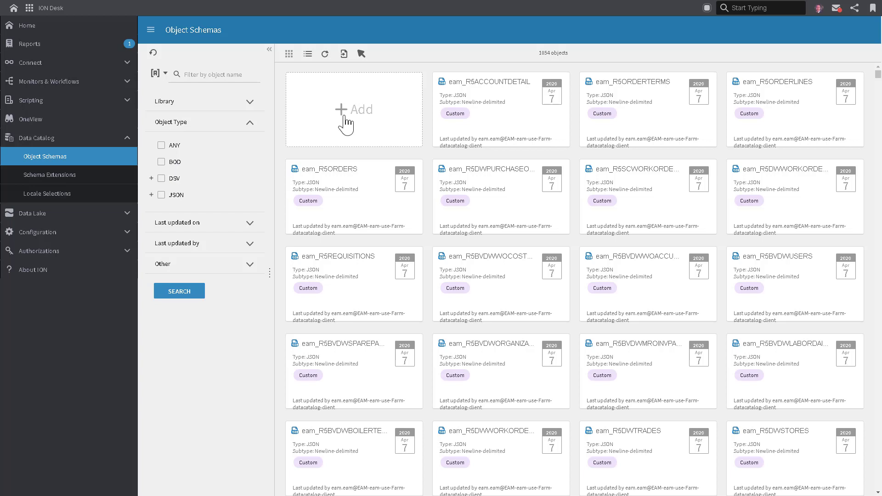
Step: Start importing a schema from a local file via Upload Local File
left_click(344, 55)
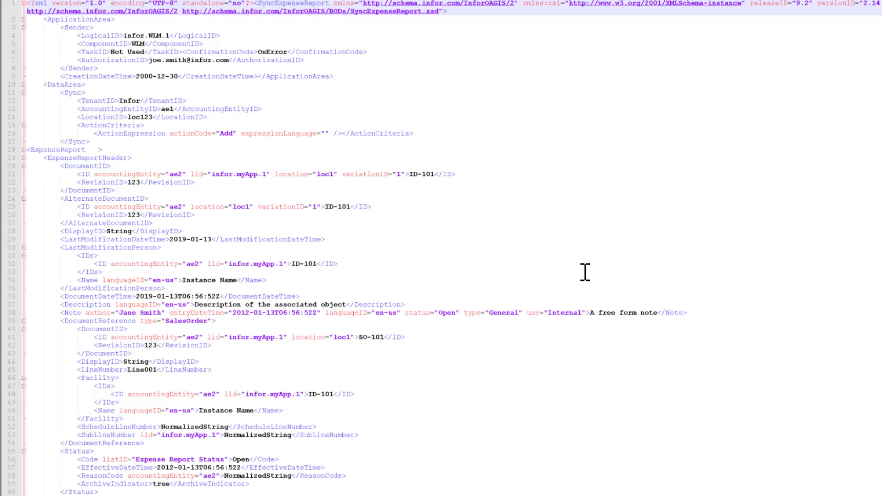
scroll(511, 228, "down", 3)
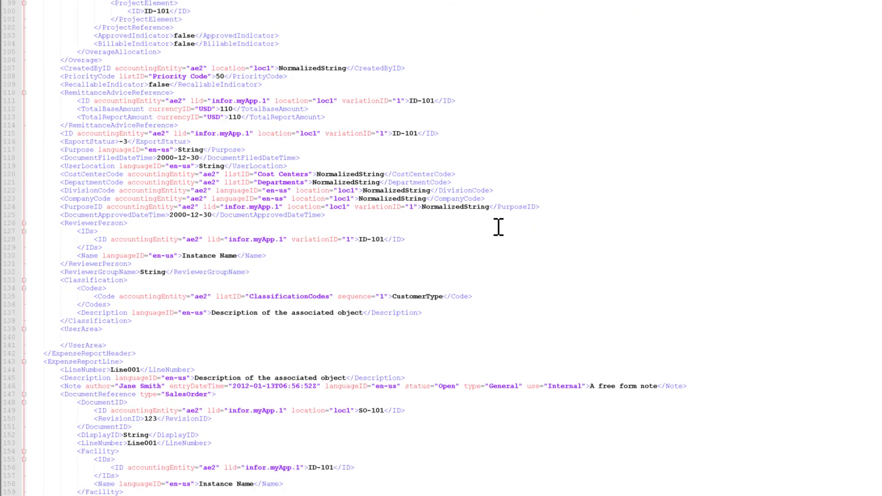
scroll(498, 227, "down", 4)
scroll(499, 226, "up", 2)
scroll(499, 225, "up", 2)
scroll(509, 223, "up", 2)
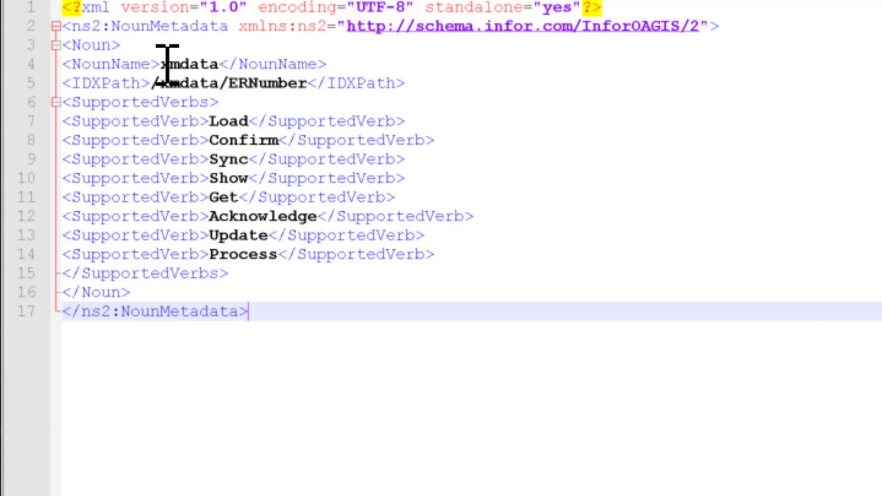
Step: Highlight the noun name xmdata on line 4 and switch to its XSD schema document
left_click_drag(160, 64, 217, 63)
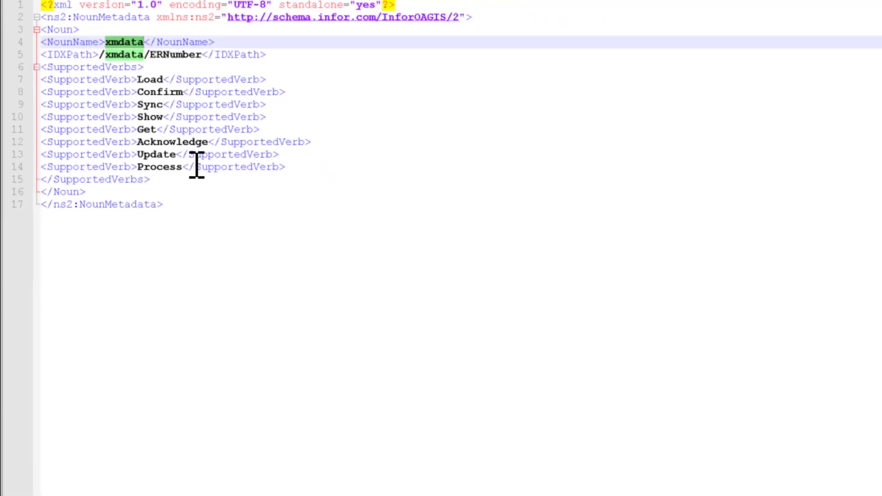
left_click(288, 6)
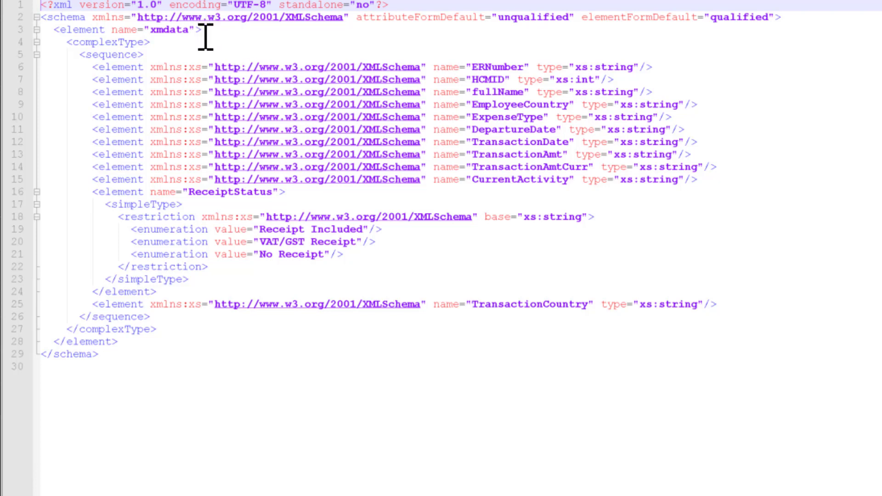
left_click(152, 34)
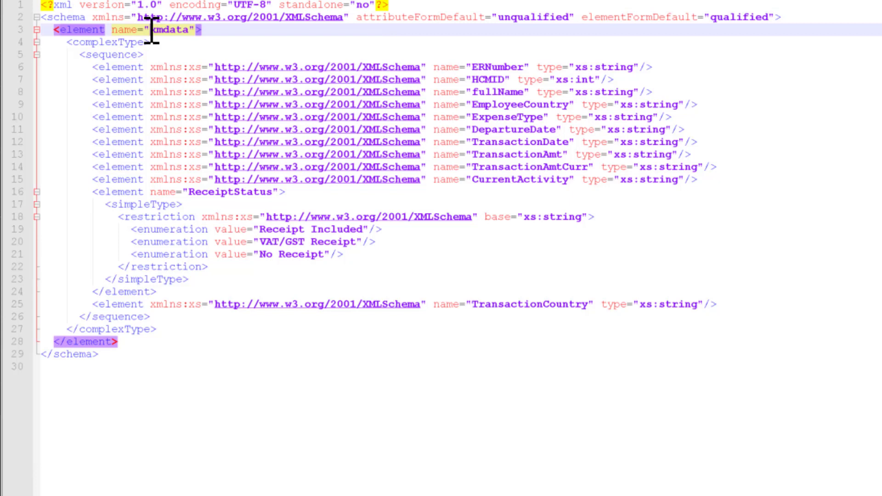
left_click_drag(151, 32, 193, 32)
left_click_drag(473, 67, 522, 67)
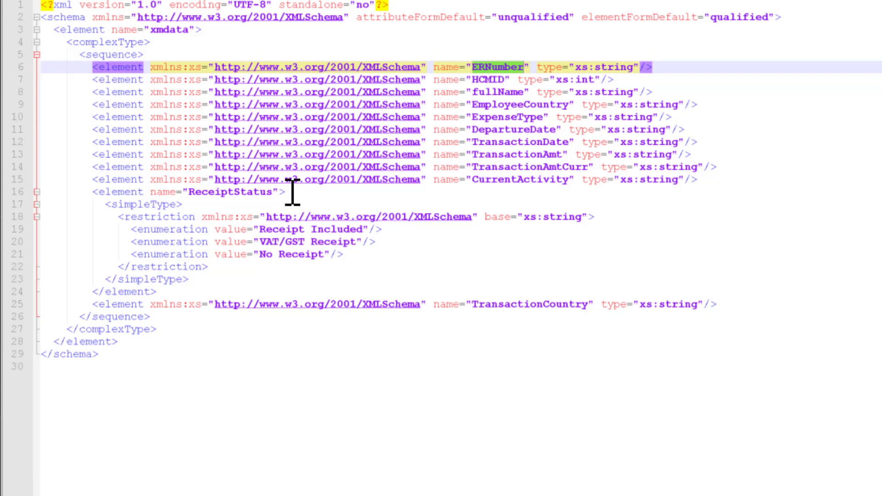
left_click_drag(191, 192, 280, 192)
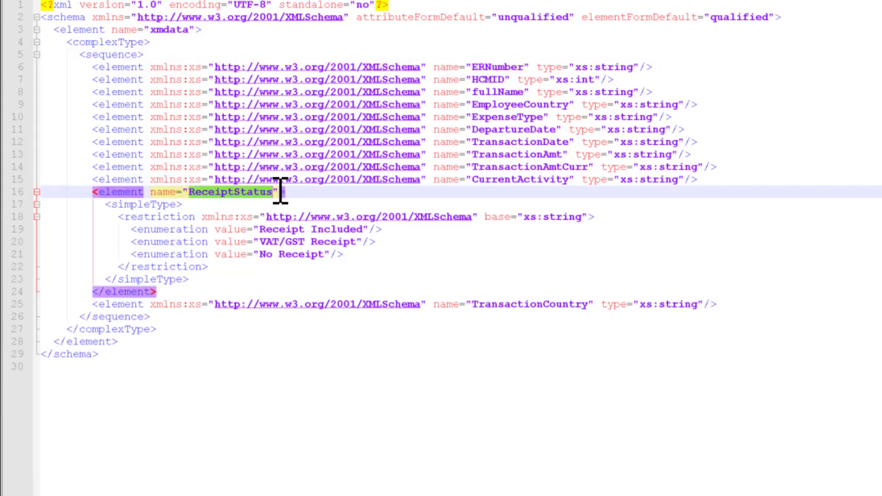
double_click(175, 216)
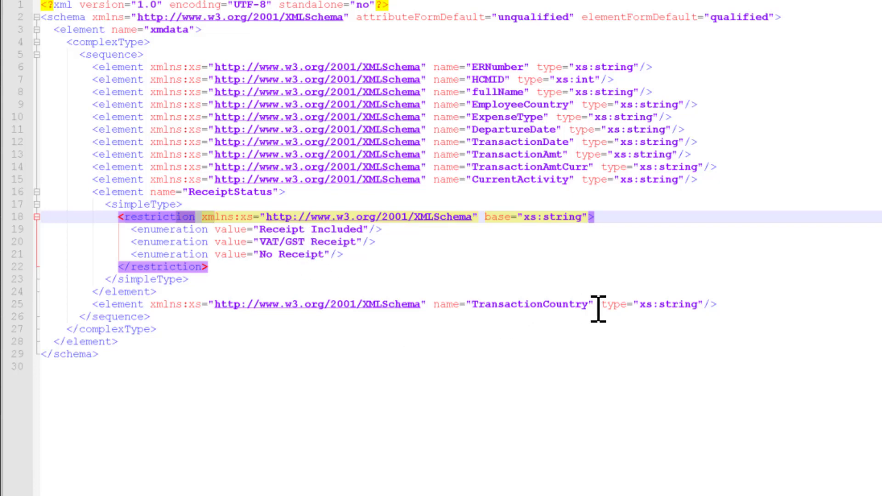
left_click_drag(588, 305, 472, 305)
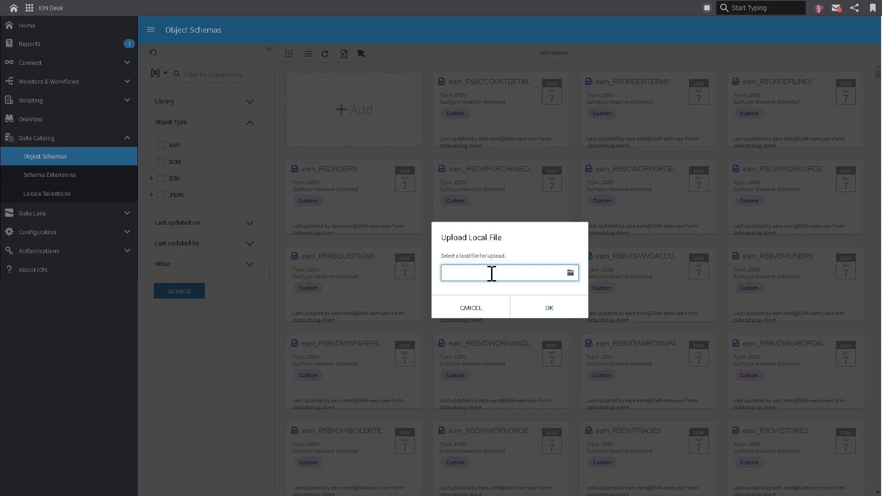
Step: Cancel the Upload Local File dialog, staying on the Object Schemas catalog
left_click(486, 313)
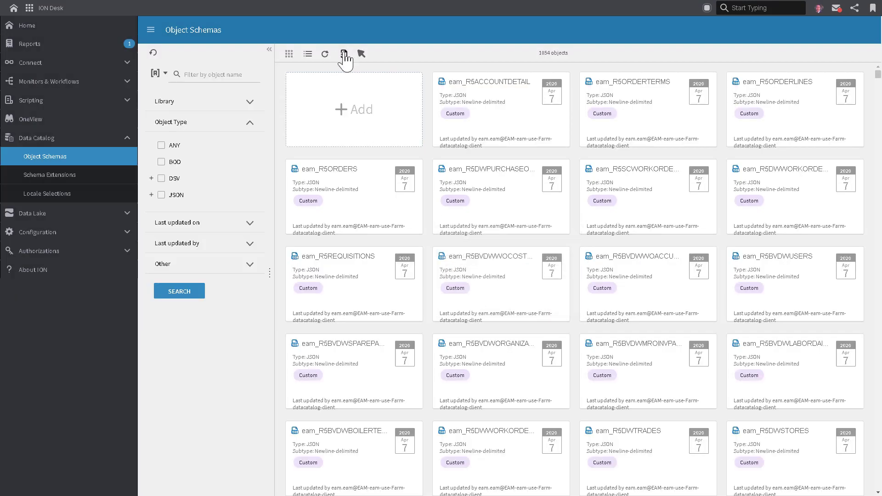